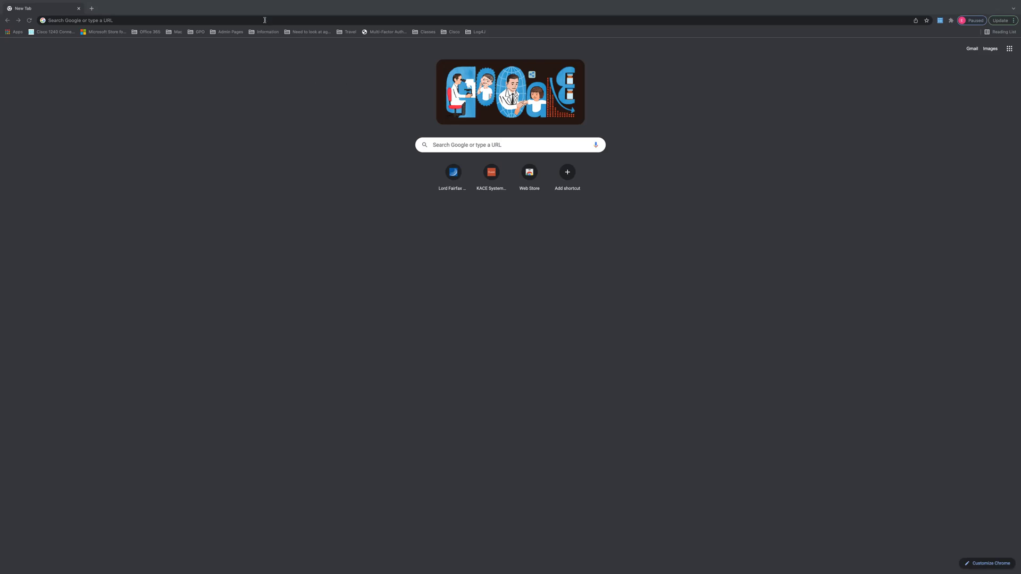
- Load lfcc.edu, the Lord Fairfax Community College homepage, in Chrome
{"action": "left_click", "coordinate": [265, 21]}
{"action": "type", "text": "l"}
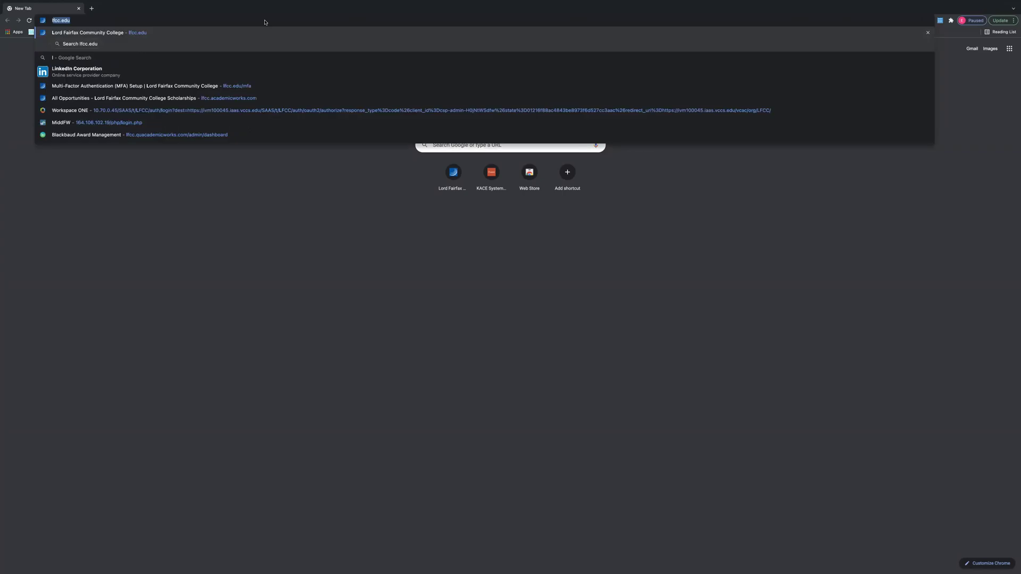
{"action": "type", "text": "fcc.edu"}
{"action": "key", "text": "Return"}
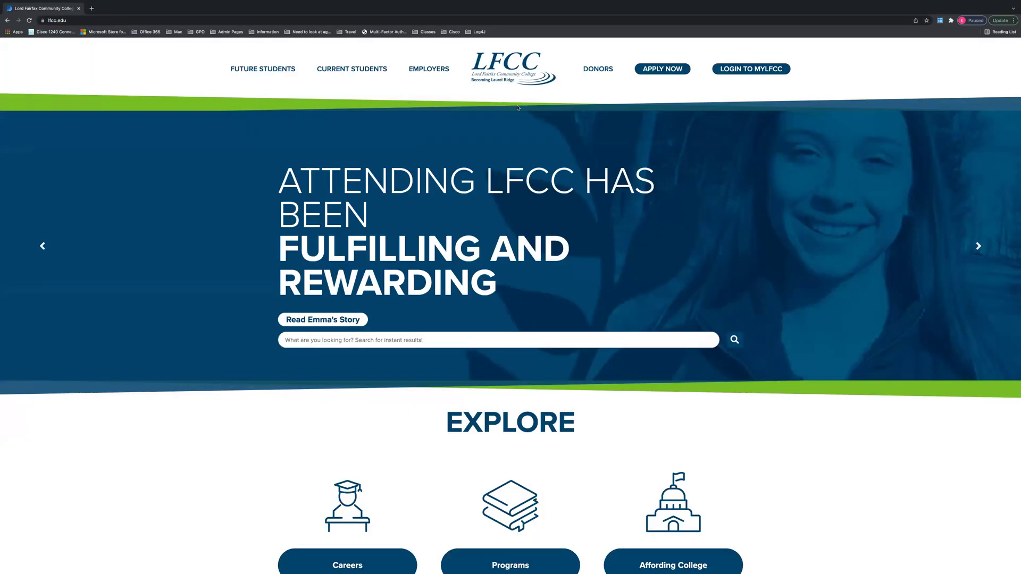
- Sign in through LOGIN TO MYLFCC using the saved autofill username
{"action": "left_click", "coordinate": [750, 69]}
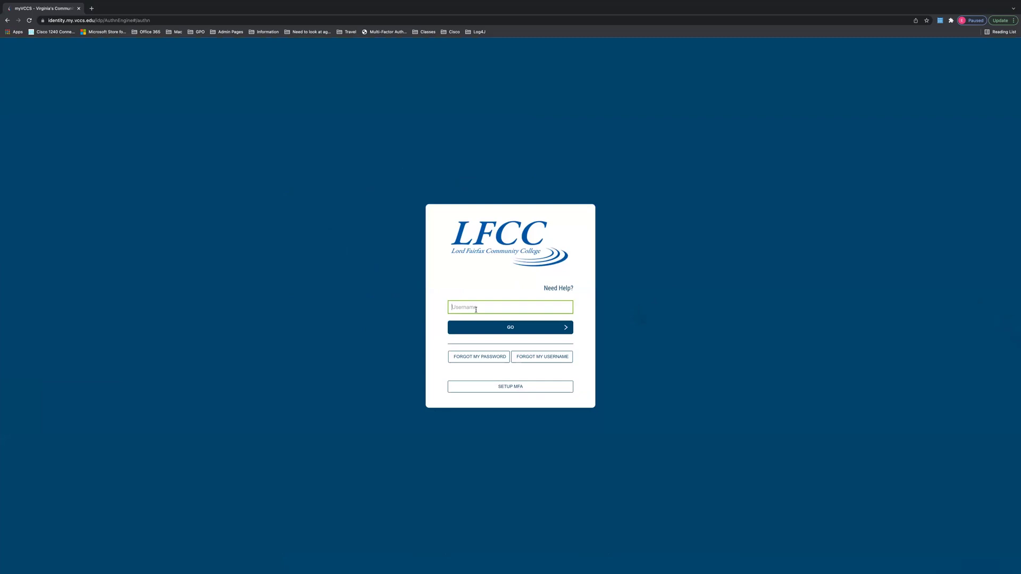
{"action": "left_click", "coordinate": [476, 308]}
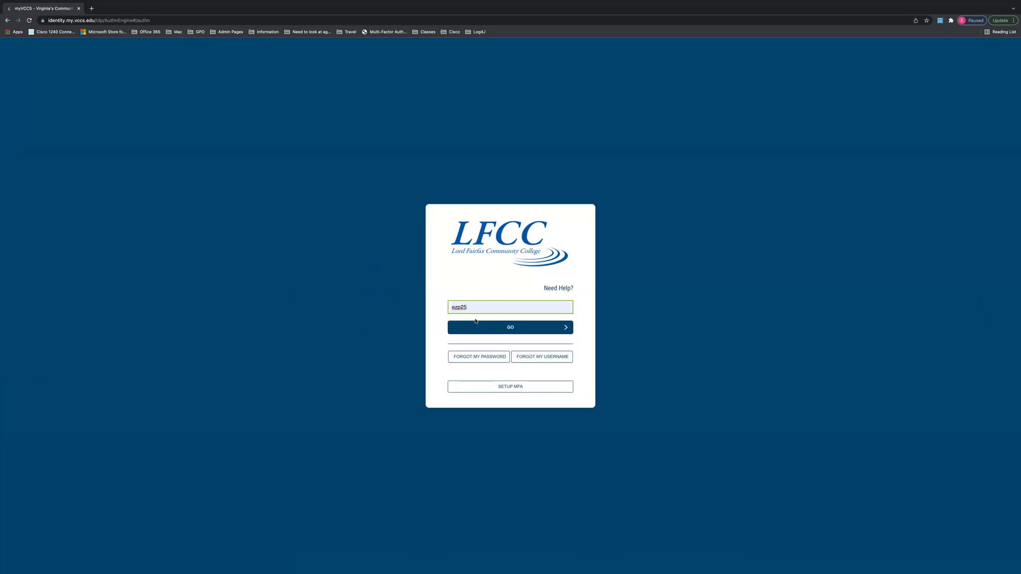
{"action": "left_click", "coordinate": [477, 326]}
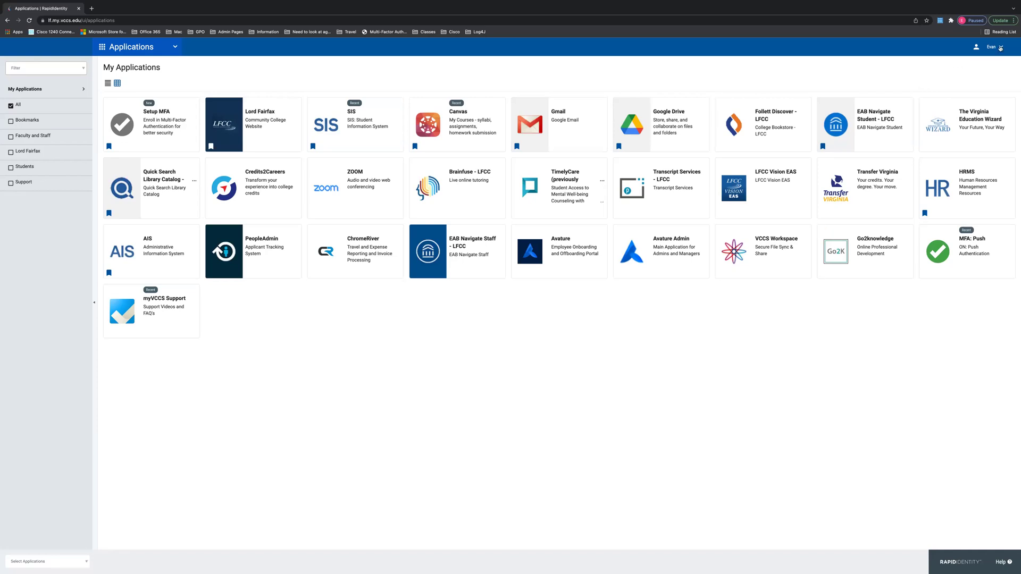
- Check Opt-in MFA TOTP under Profile Settings > Edit Profile and save the profile
{"action": "left_click", "coordinate": [1000, 49]}
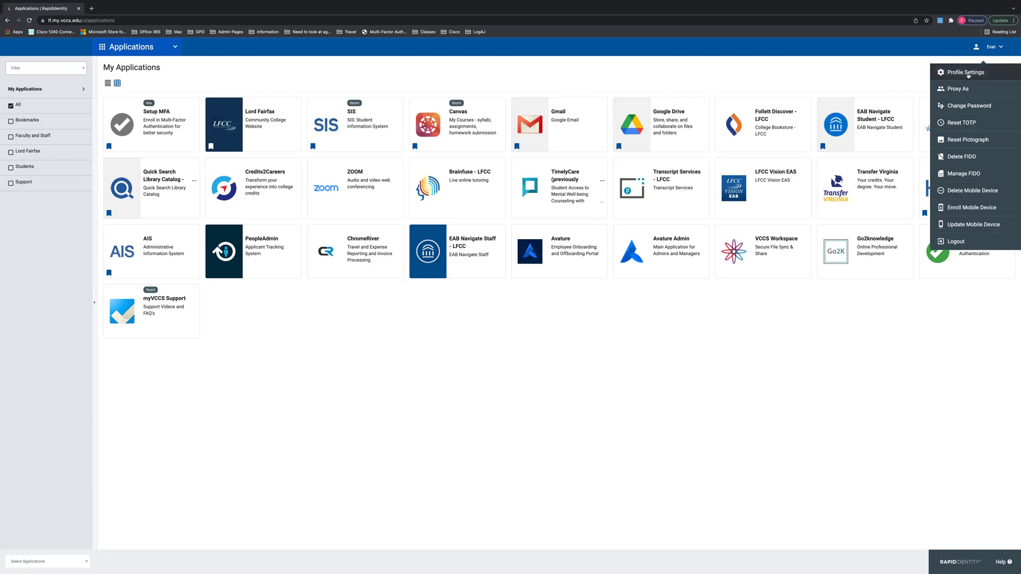
{"action": "left_click", "coordinate": [967, 72]}
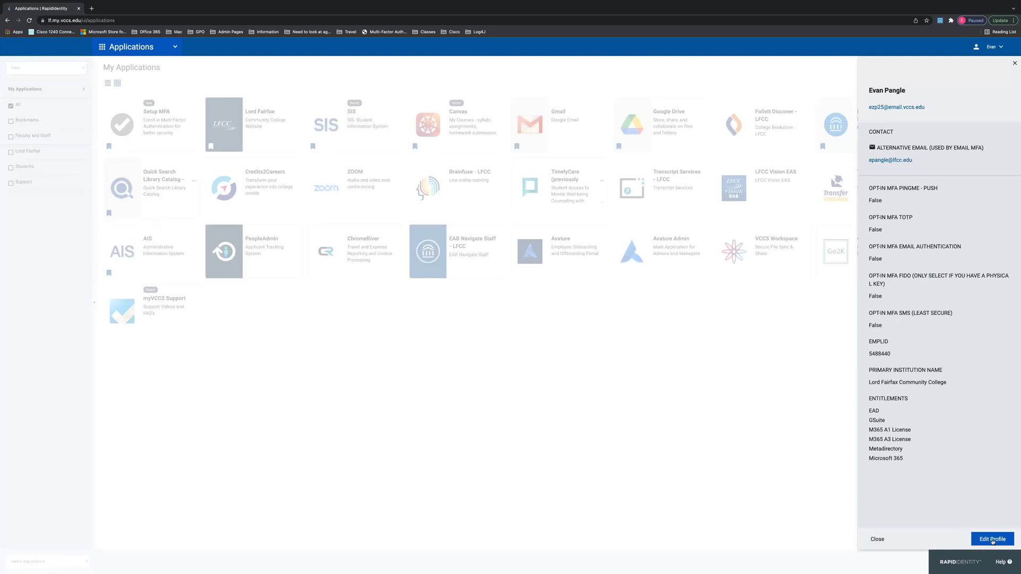
{"action": "left_click", "coordinate": [992, 540]}
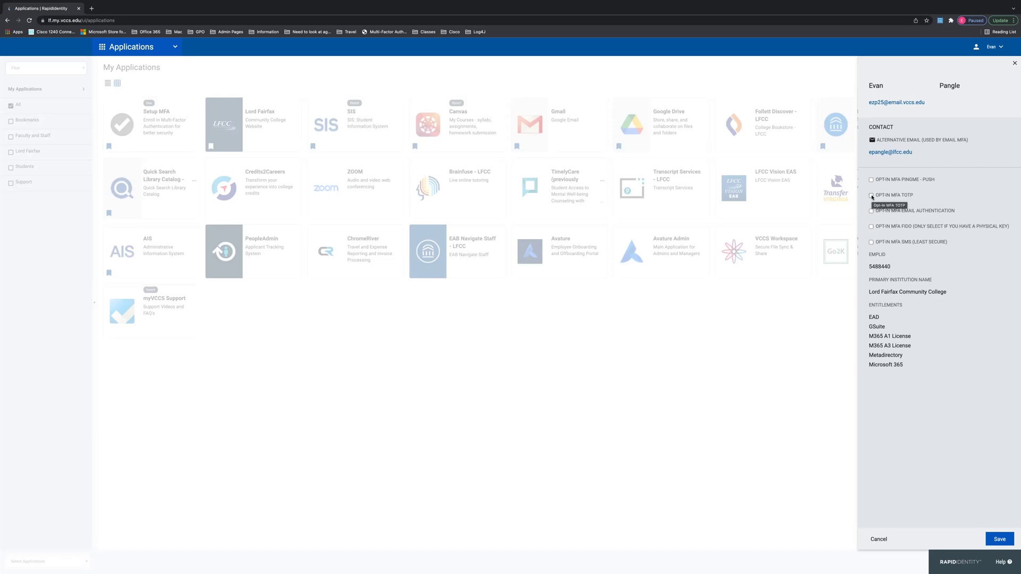
{"action": "left_click", "coordinate": [870, 195]}
{"action": "left_click", "coordinate": [997, 541]}
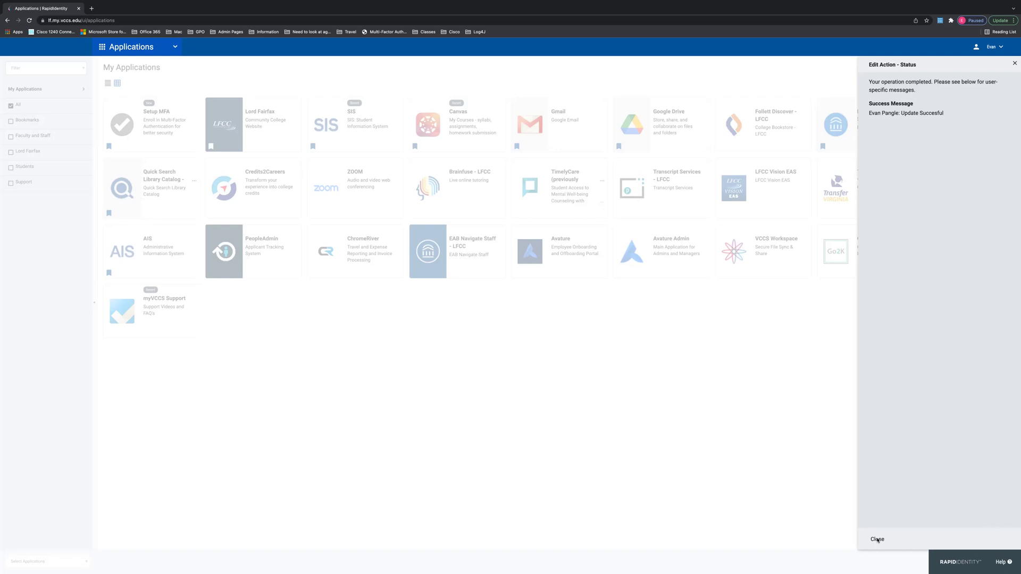
- Dismiss the Update Successful message, log out, and return to the login screen
{"action": "left_click", "coordinate": [877, 540]}
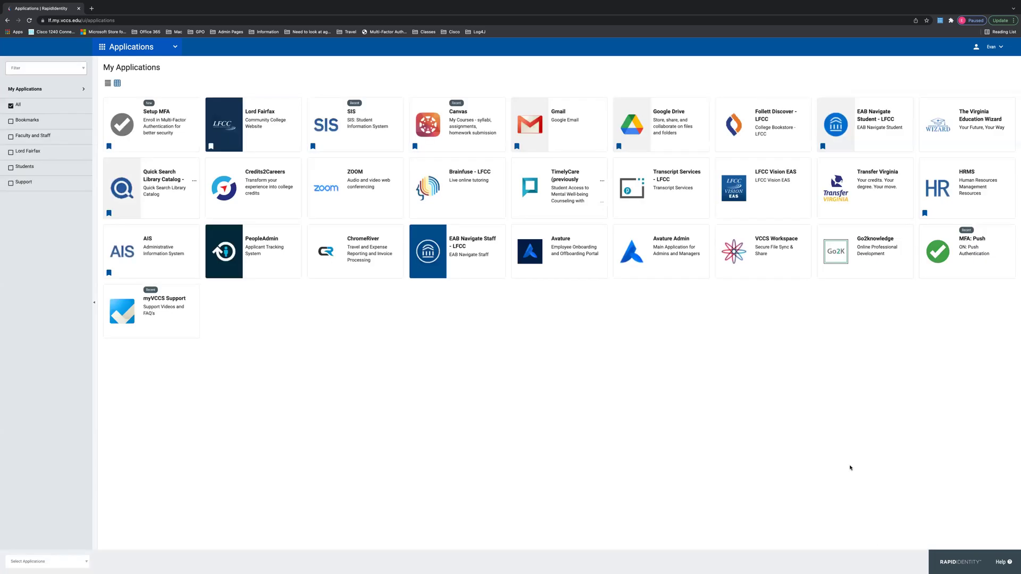
{"action": "left_click", "coordinate": [996, 50]}
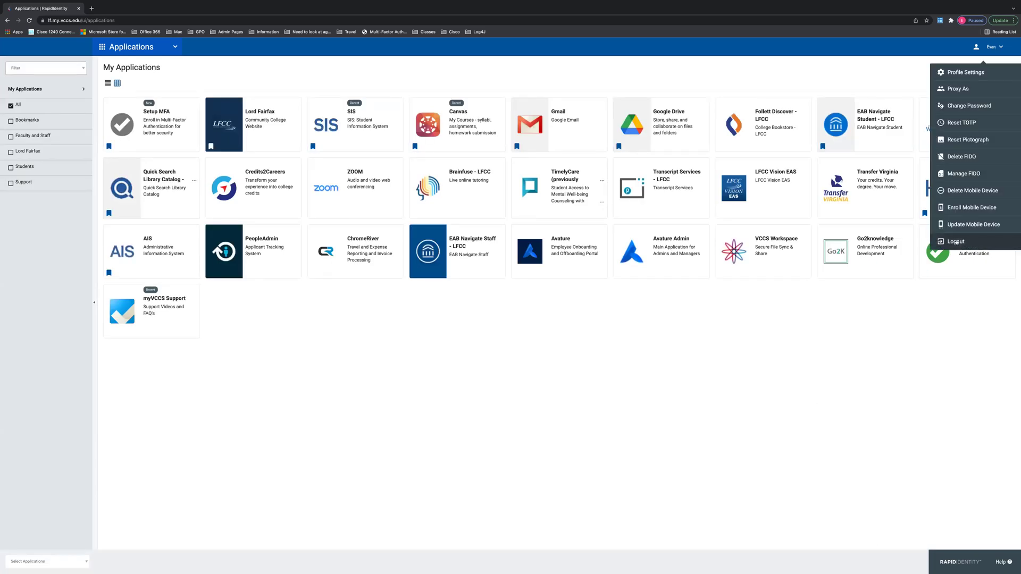
{"action": "left_click", "coordinate": [956, 242]}
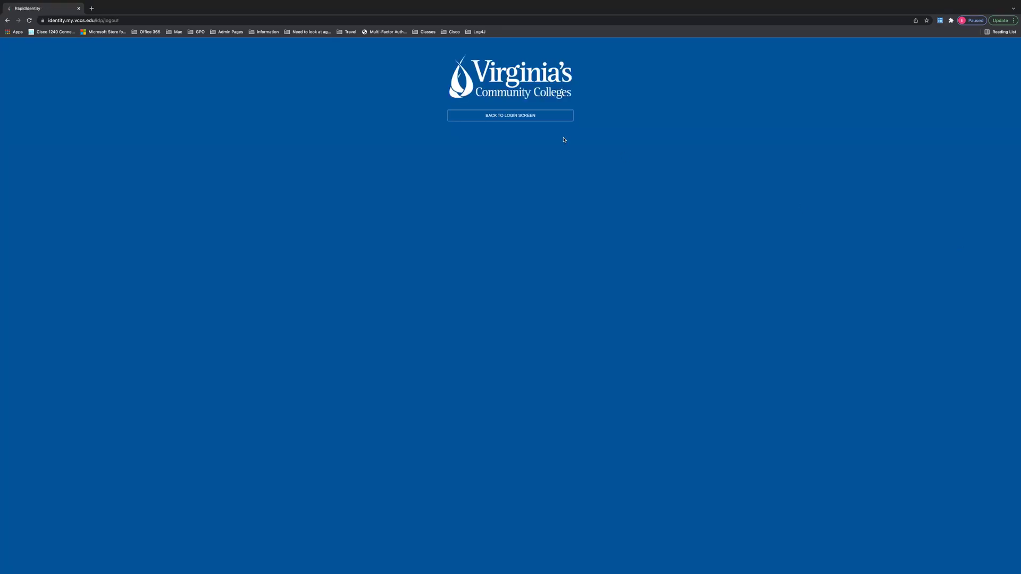
{"action": "left_click", "coordinate": [515, 119]}
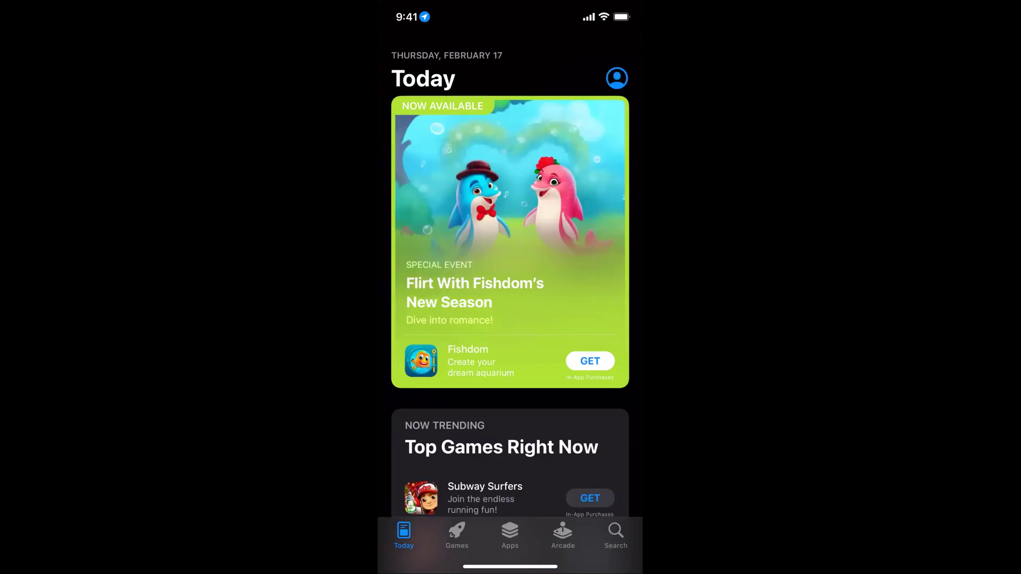
- Search the App Store for 'microsoft authenticator' and open its result page
{"action": "left_click", "coordinate": [615, 535]}
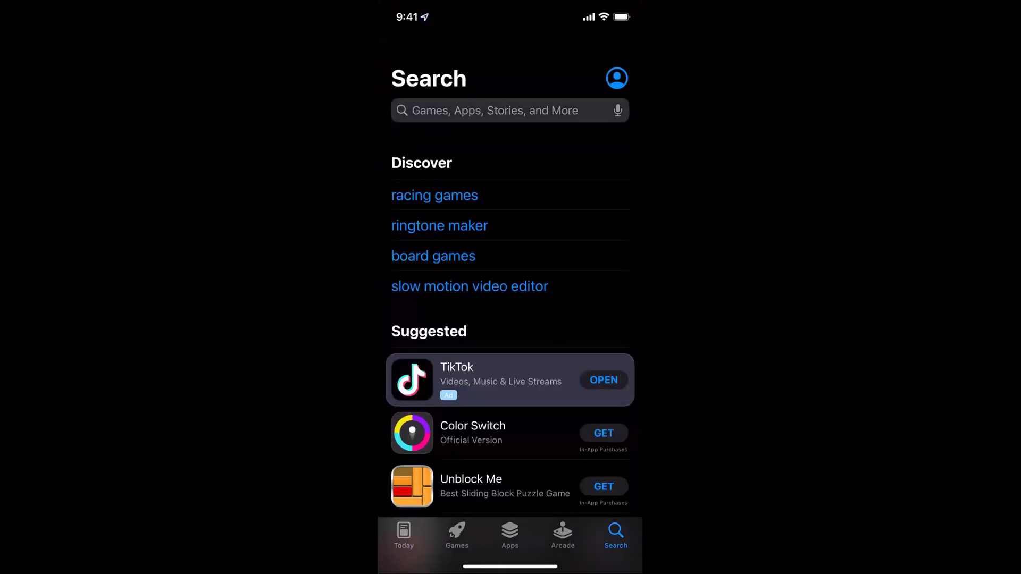
{"action": "left_click", "coordinate": [486, 110]}
{"action": "type", "text": "micr"}
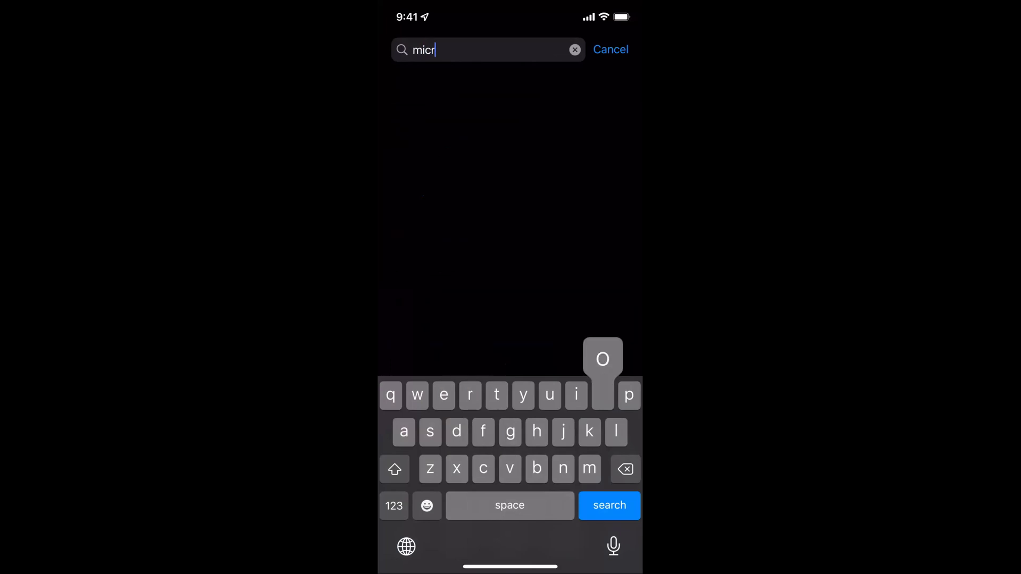
{"action": "type", "text": "osoft authenticator"}
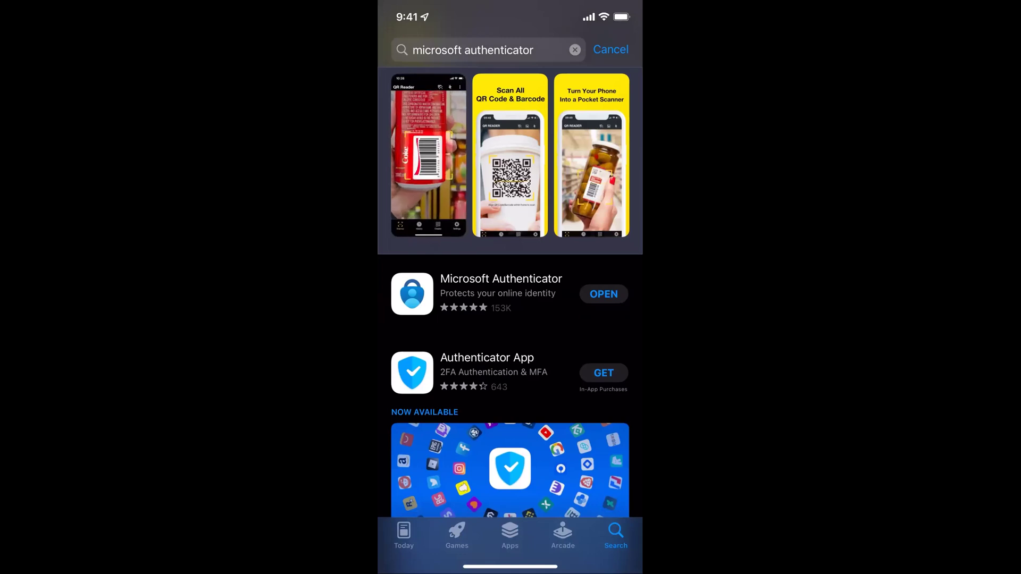
{"action": "left_click", "coordinate": [494, 294]}
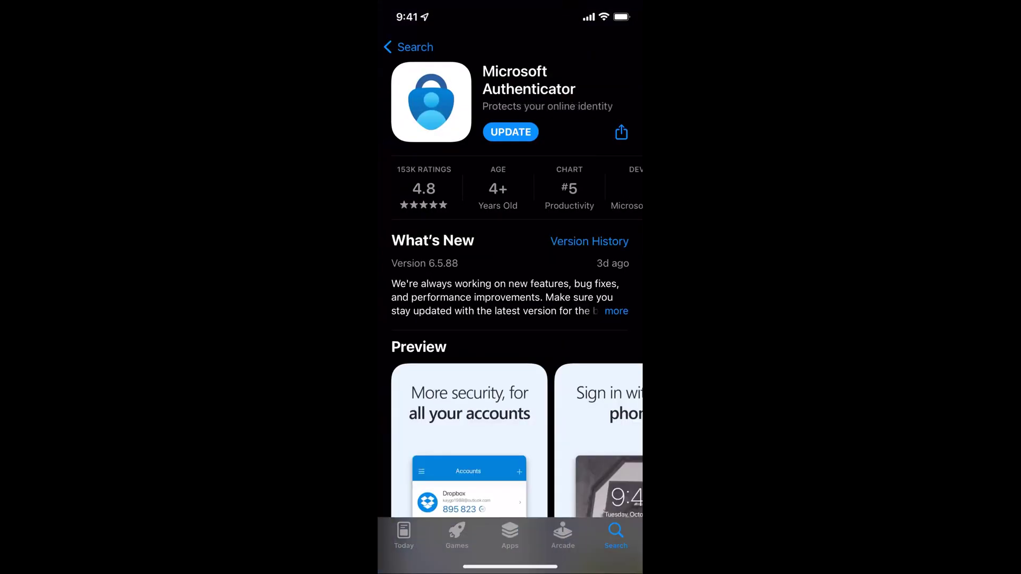
- Launch Microsoft Authenticator and add a Personal account via Scan QR code
{"action": "left_click_drag", "start_coordinate": [511, 566], "coordinate": [510, 320]}
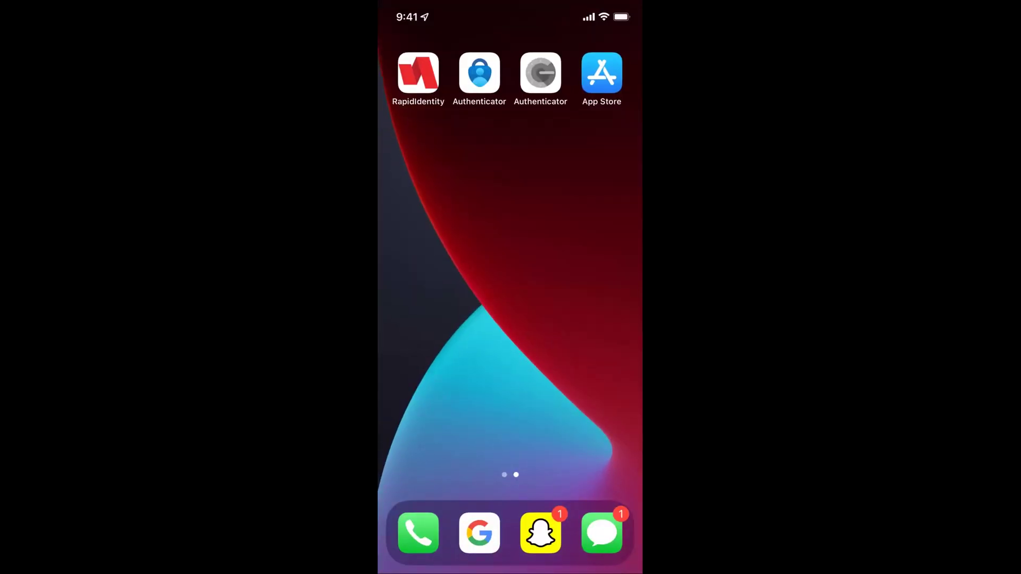
{"action": "left_click", "coordinate": [479, 72]}
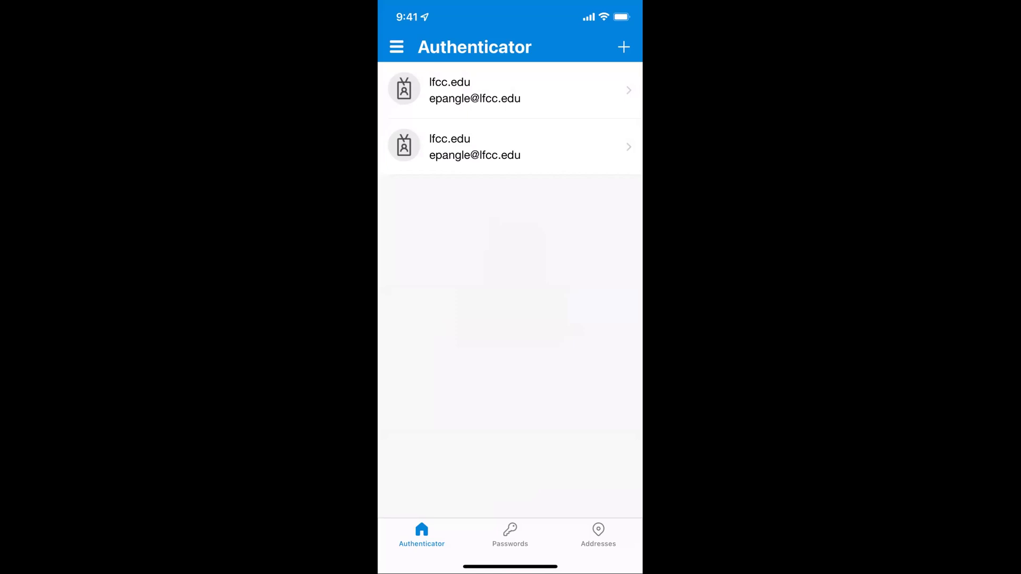
{"action": "left_click", "coordinate": [625, 47]}
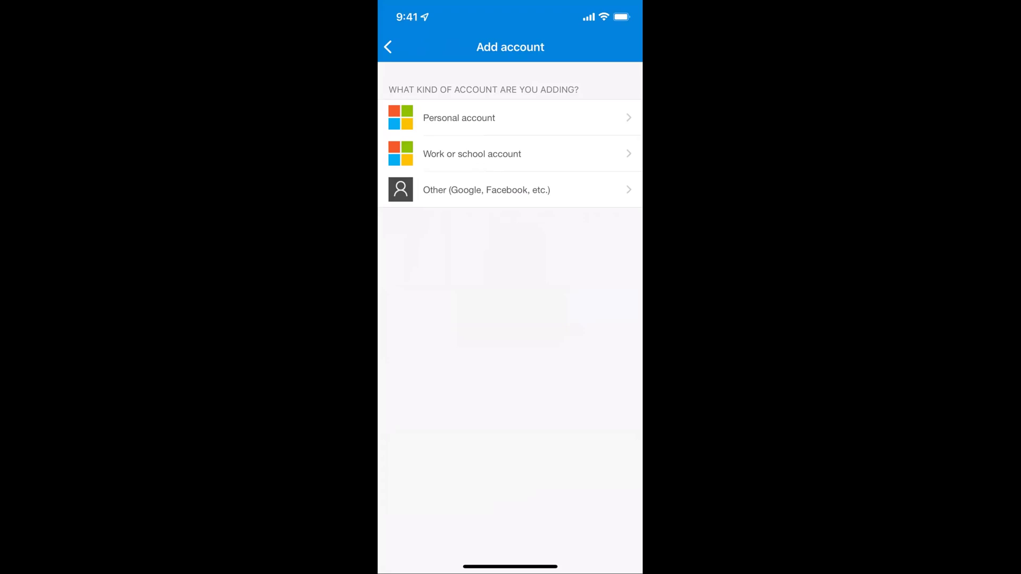
{"action": "left_click", "coordinate": [459, 117]}
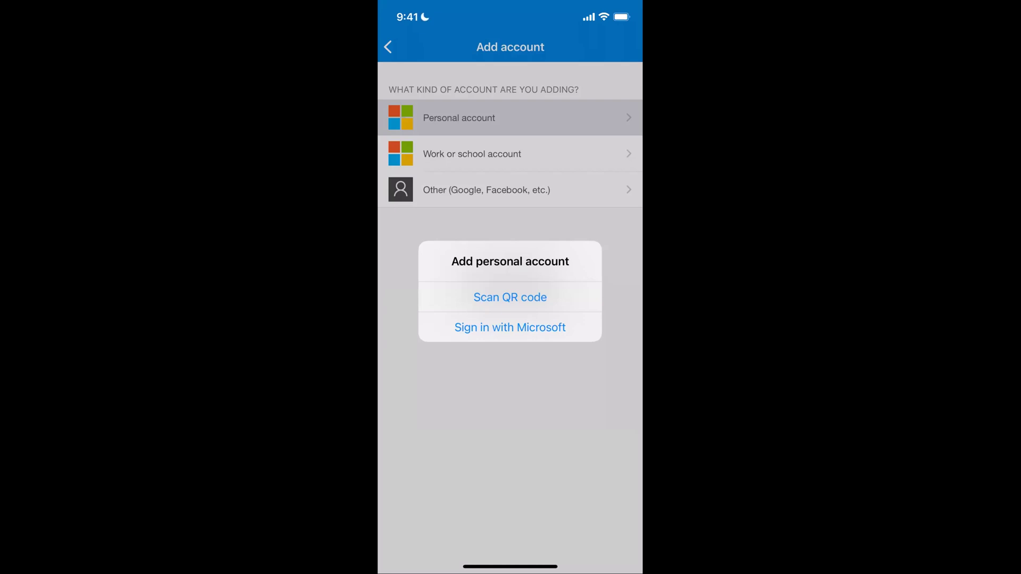
{"action": "left_click", "coordinate": [510, 297]}
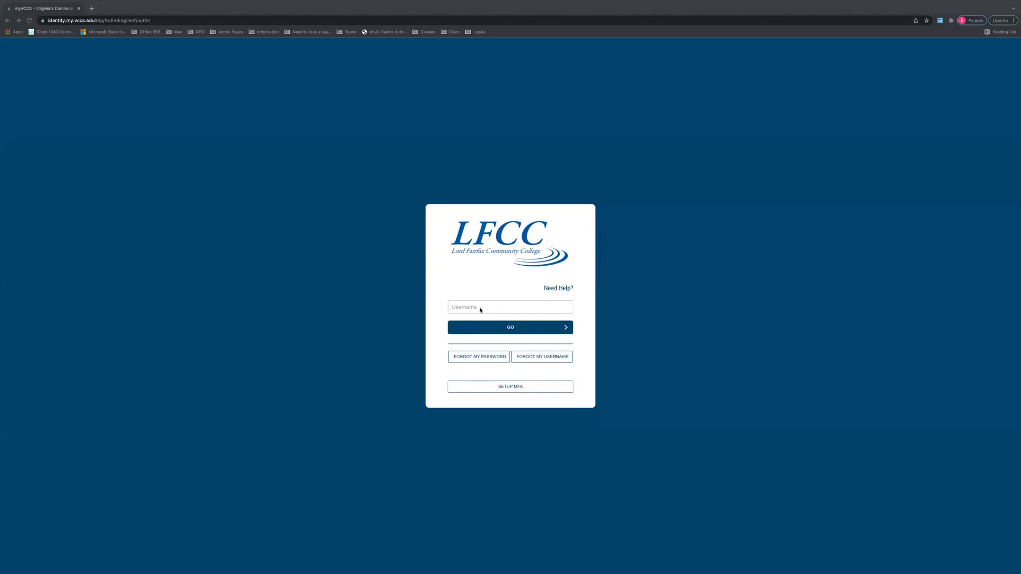
{"action": "left_click", "coordinate": [481, 309]}
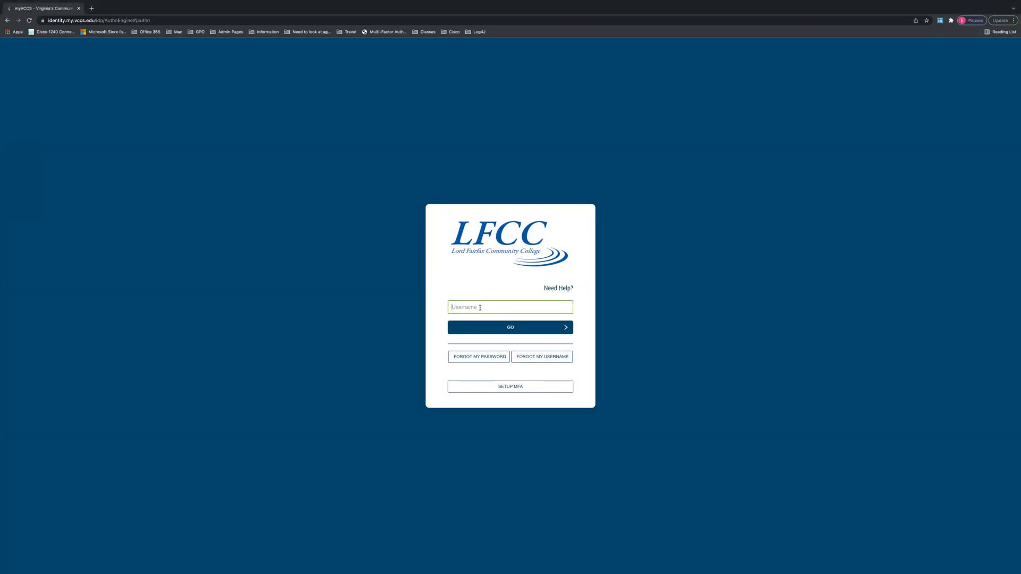
{"action": "left_click", "coordinate": [480, 308]}
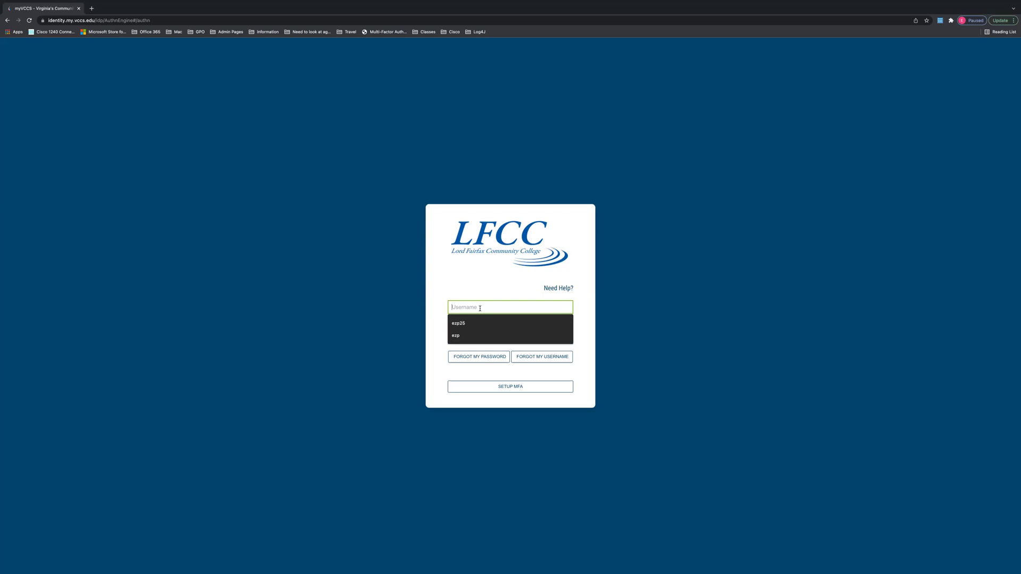
{"action": "left_click", "coordinate": [476, 319]}
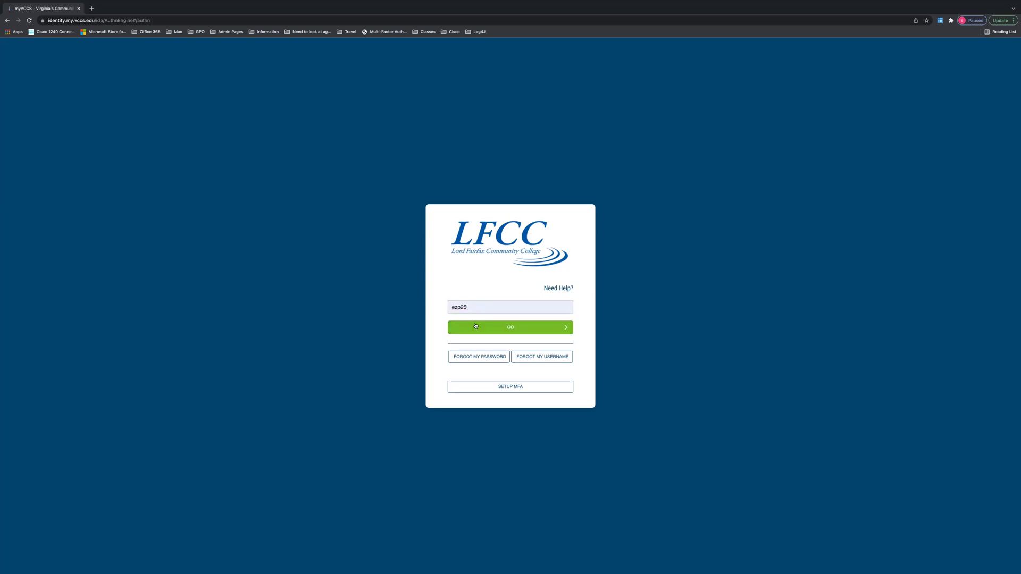
{"action": "left_click", "coordinate": [475, 312]}
{"action": "left_click", "coordinate": [475, 317]}
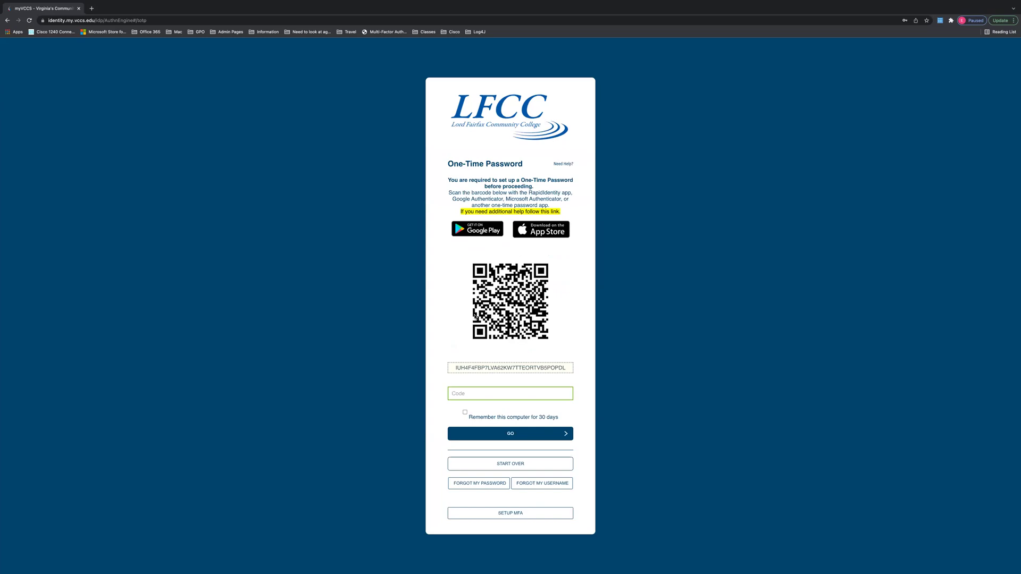
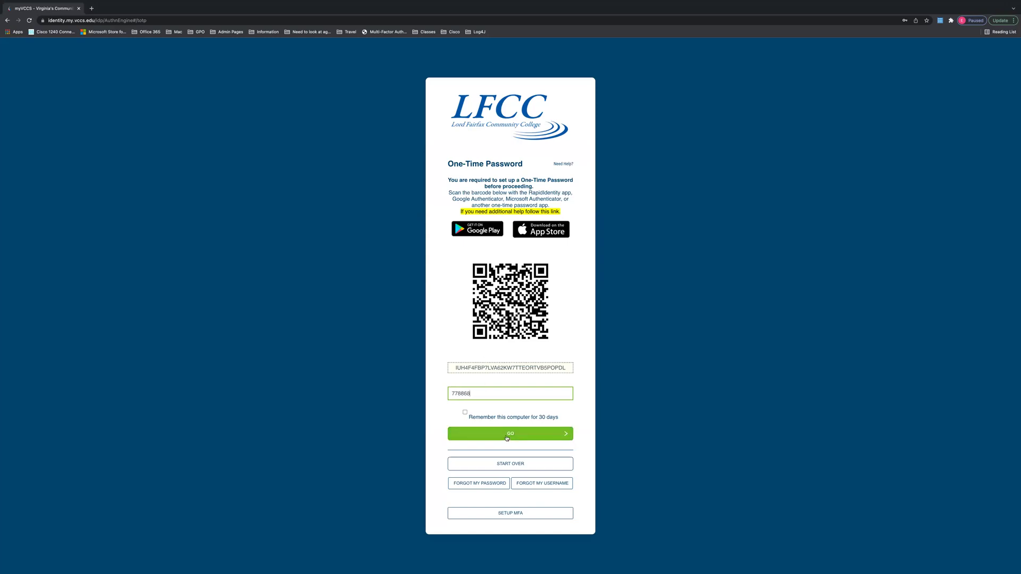
{"action": "left_click", "coordinate": [506, 437]}
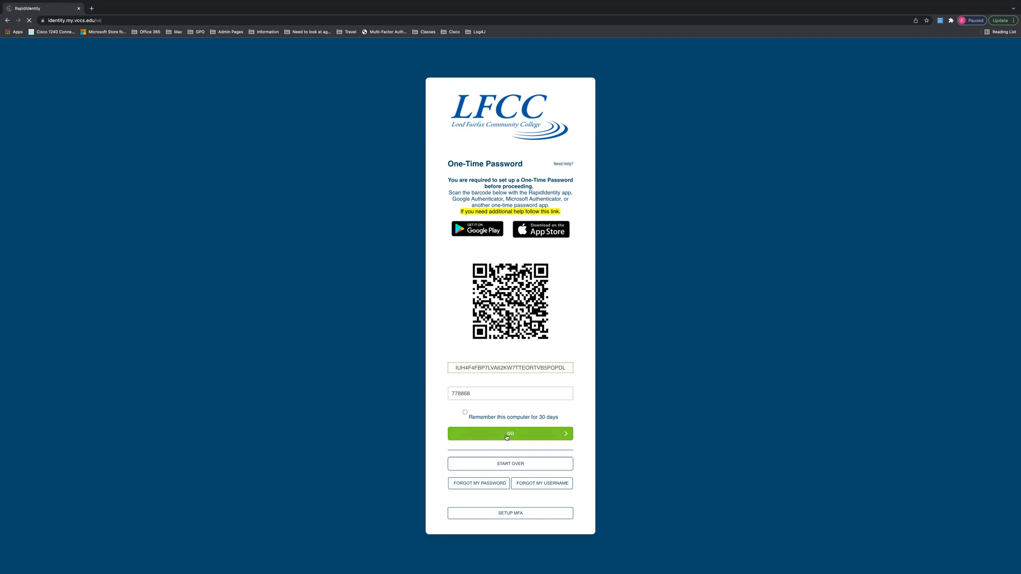